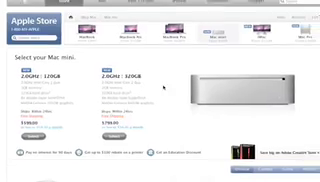
scroll(199, 85, "down", 5)
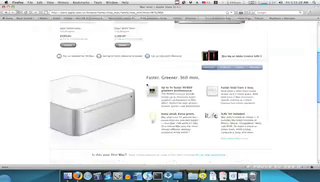
scroll(199, 85, "up", 3)
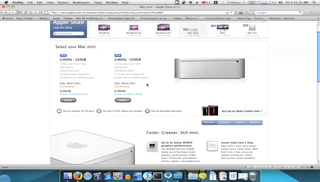
scroll(146, 106, "down", 3)
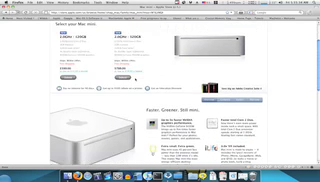
scroll(146, 106, "down", 4)
scroll(146, 106, "down", 3)
scroll(146, 106, "down", 2)
scroll(146, 106, "up", 4)
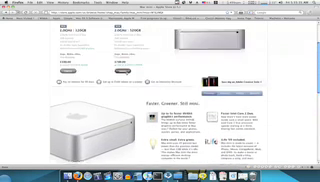
scroll(146, 106, "up", 2)
scroll(146, 106, "up", 3)
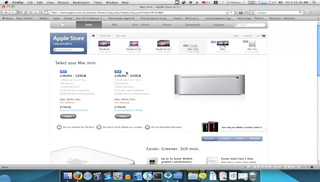
scroll(146, 106, "up", 1)
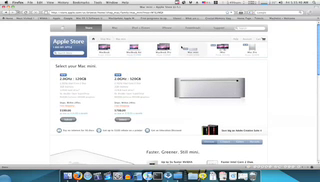
Go back from the Mac mini store page to the iMac buy page with four configurations.
key("alt+Left")
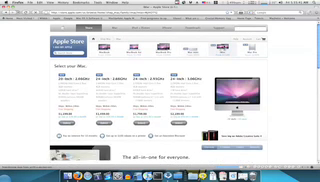
scroll(146, 106, "down", 3)
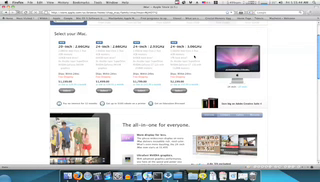
scroll(146, 106, "up", 3)
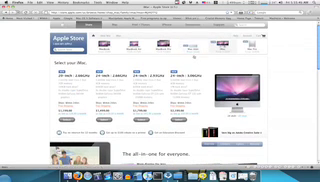
Open the Mac Pro buy page showing Quad-Core and 8-Core configurations with prices.
left_click(146, 50)
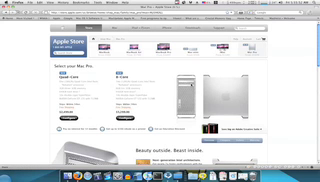
scroll(160, 100, "down", 4)
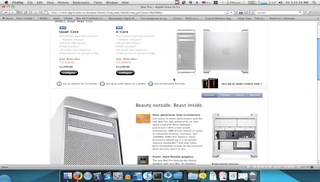
scroll(160, 100, "down", 4)
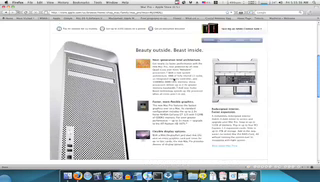
scroll(160, 100, "down", 5)
scroll(160, 100, "up", 3)
scroll(160, 100, "up", 3)
scroll(160, 100, "up", 4)
scroll(160, 100, "up", 4)
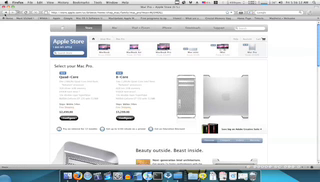
Revisit the iMac and Mac mini store pages, return to the Mac section, then open iPod + iTunes.
left_click(113, 50)
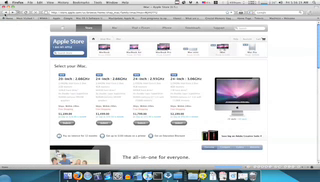
left_click(132, 50)
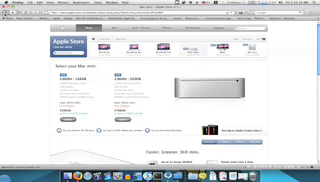
key("alt+Left")
key("alt+Left")
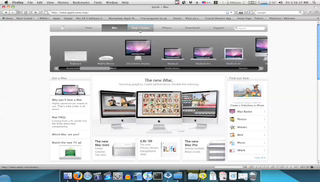
left_click(150, 35)
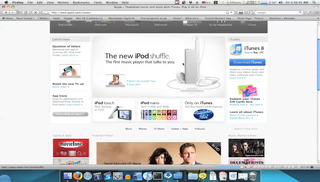
Open the iPod shuffle page with its 'Small talk' feature, dismissing a link's context menu.
left_click(186, 62)
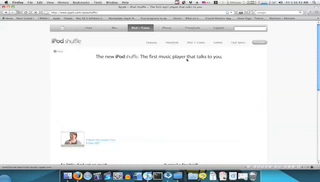
scroll(186, 62, "down", 3)
scroll(186, 62, "down", 5)
scroll(186, 62, "up", 5)
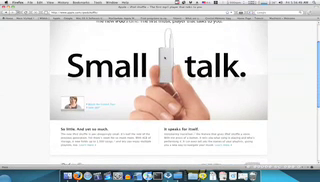
scroll(186, 62, "up", 3)
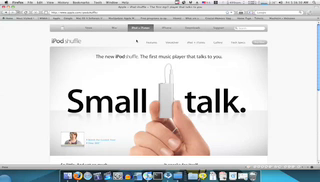
scroll(186, 62, "down", 2)
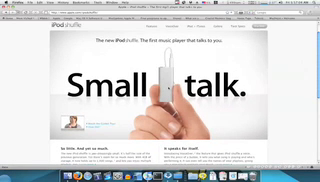
scroll(160, 100, "down", 5)
scroll(160, 100, "up", 4)
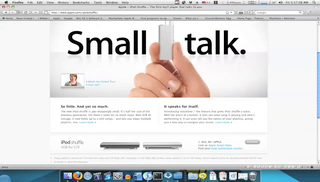
scroll(160, 100, "up", 5)
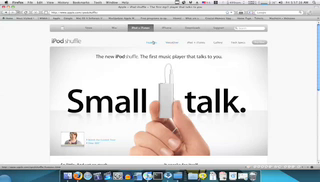
right_click(152, 42)
key("Escape")
Open the iPod shuffle Features page headlined 'Its size will leave you speechless', introducing VoiceOver.
left_click(151, 43)
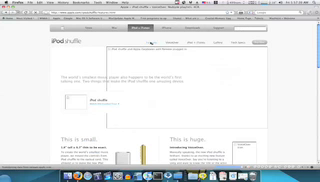
scroll(151, 43, "down", 5)
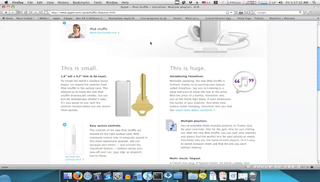
scroll(151, 43, "down", 3)
scroll(151, 43, "down", 3)
scroll(151, 43, "down", 3)
scroll(151, 43, "down", 3)
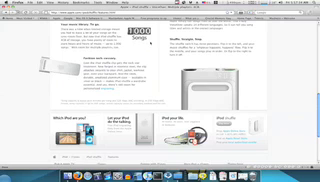
scroll(151, 43, "up", 1)
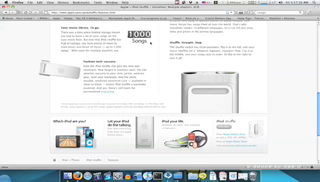
scroll(151, 43, "up", 3)
scroll(151, 43, "up", 3)
scroll(151, 43, "up", 2)
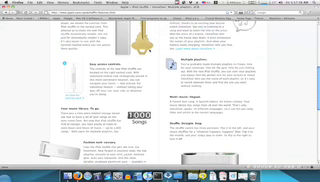
scroll(151, 43, "up", 2)
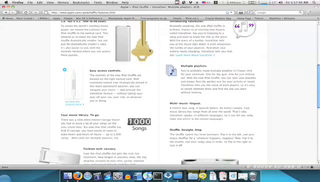
scroll(151, 43, "up", 3)
scroll(151, 43, "up", 3)
scroll(151, 47, "up", 3)
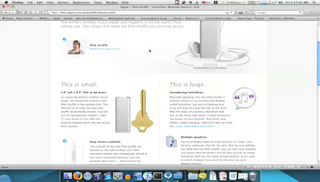
scroll(151, 47, "up", 3)
scroll(151, 47, "up", 3)
scroll(151, 47, "up", 2)
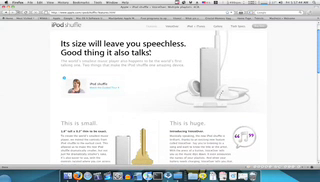
scroll(151, 47, "up", 1)
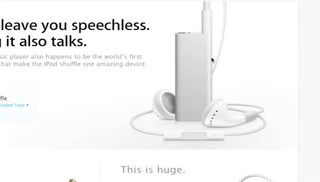
scroll(220, 98, "down", 3)
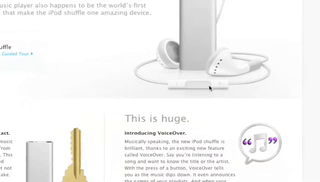